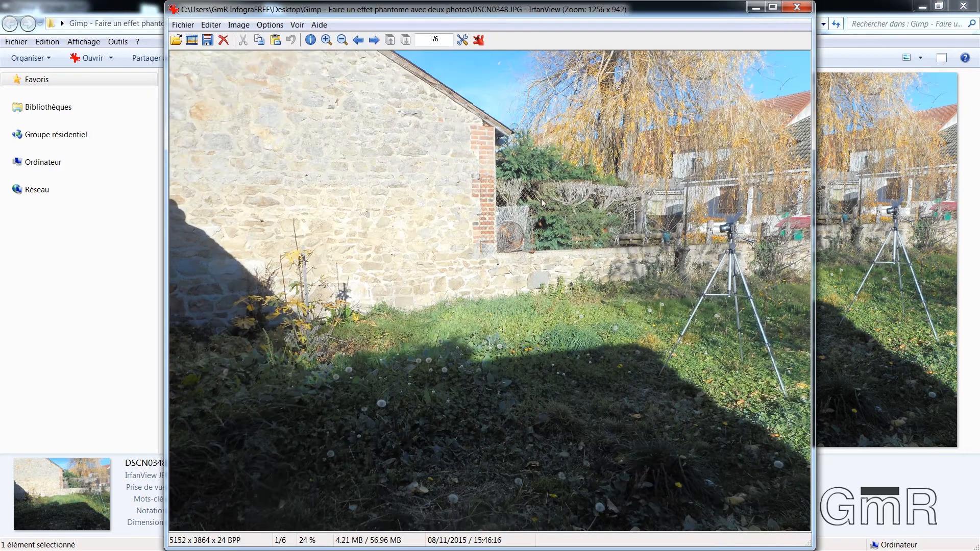
- Examine the tripod setup in DSCN0348.JPG at a larger scale, and close the image viewer
scroll(754, 295, "up", 5)
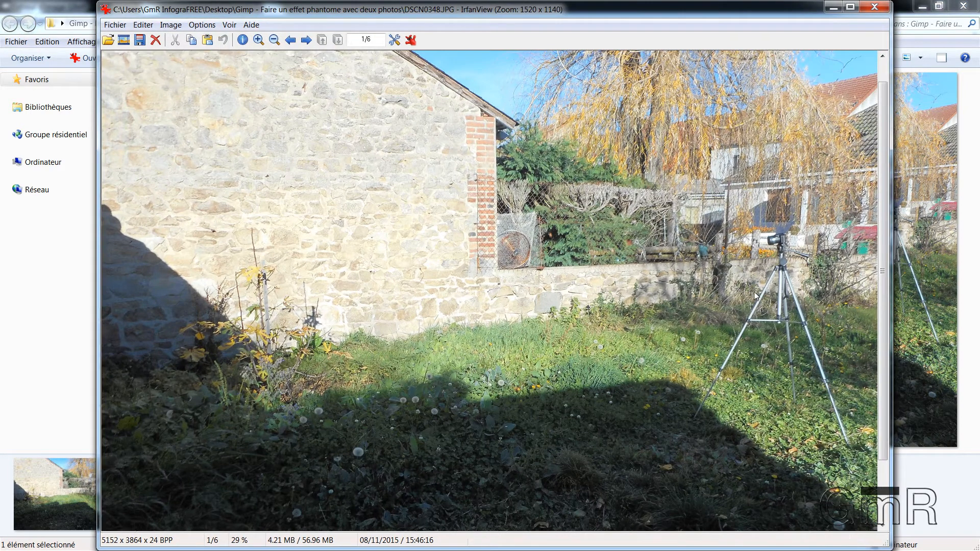
scroll(857, 288, "up", 1)
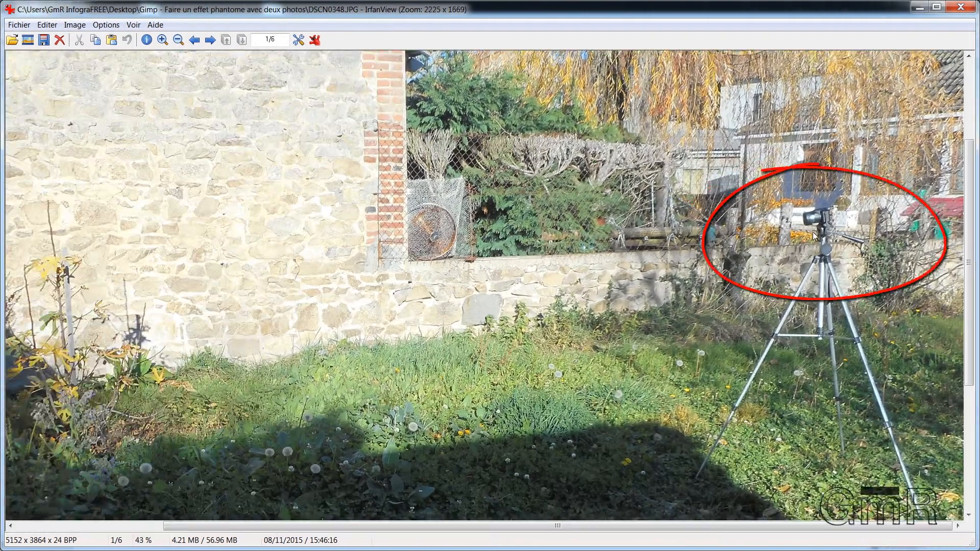
left_click_drag(437, 378, 546, 355)
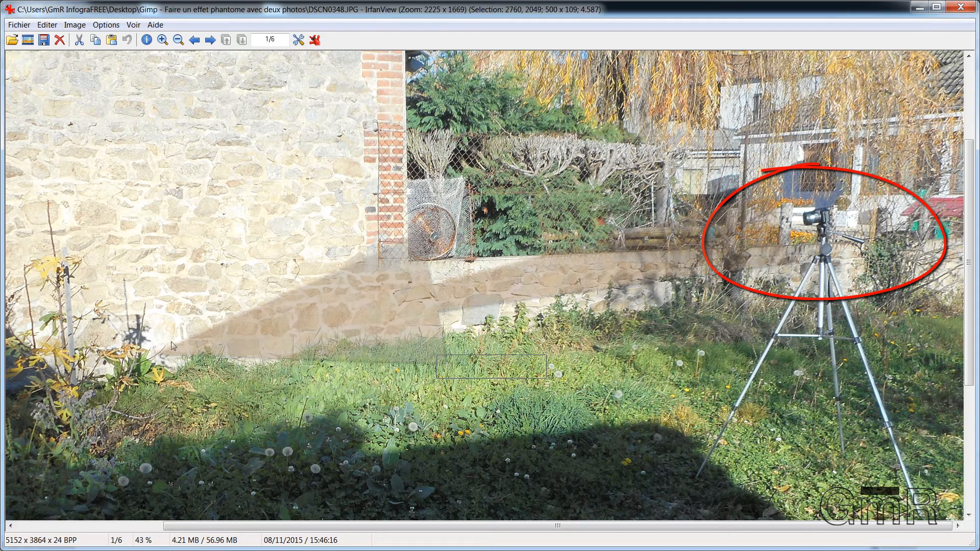
left_click(961, 7)
- Preview the source photos P1080651, DSCN0349, P1080652, DSCN0350 and P1080653 in the folder
left_click(213, 158)
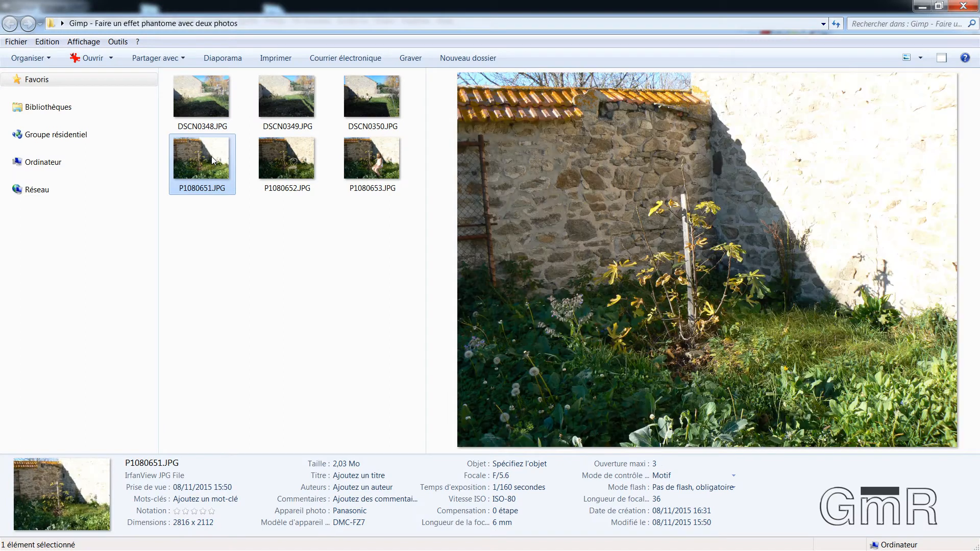
left_click(289, 97)
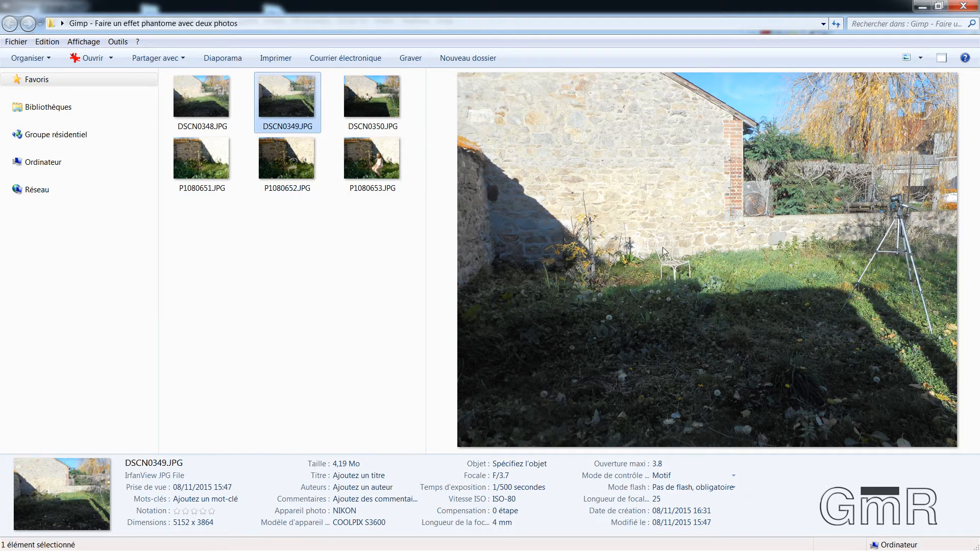
left_click(286, 158)
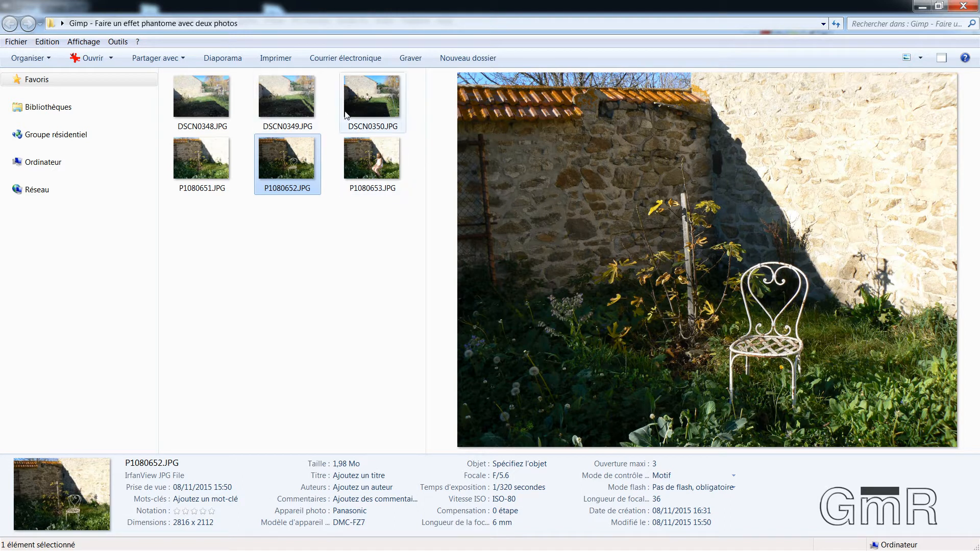
left_click(363, 99)
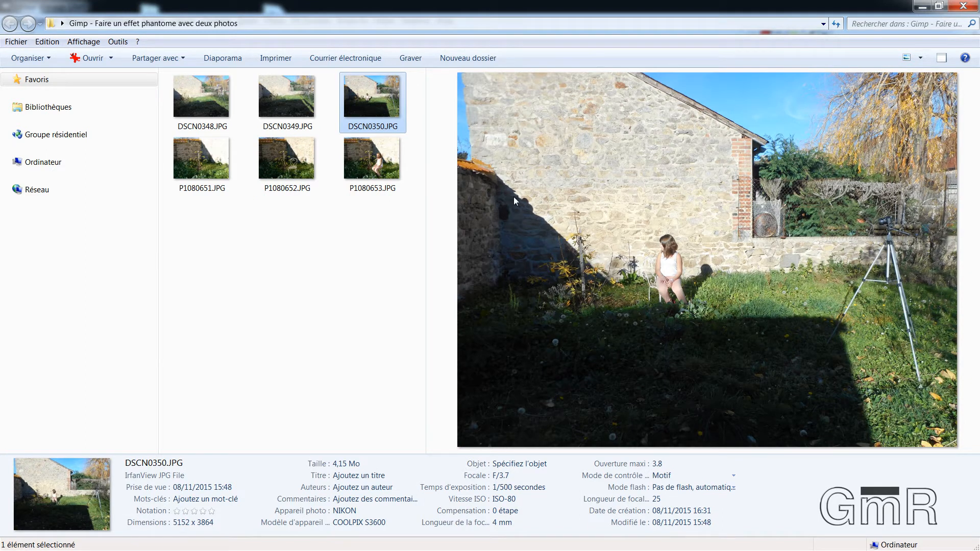
left_click(371, 159)
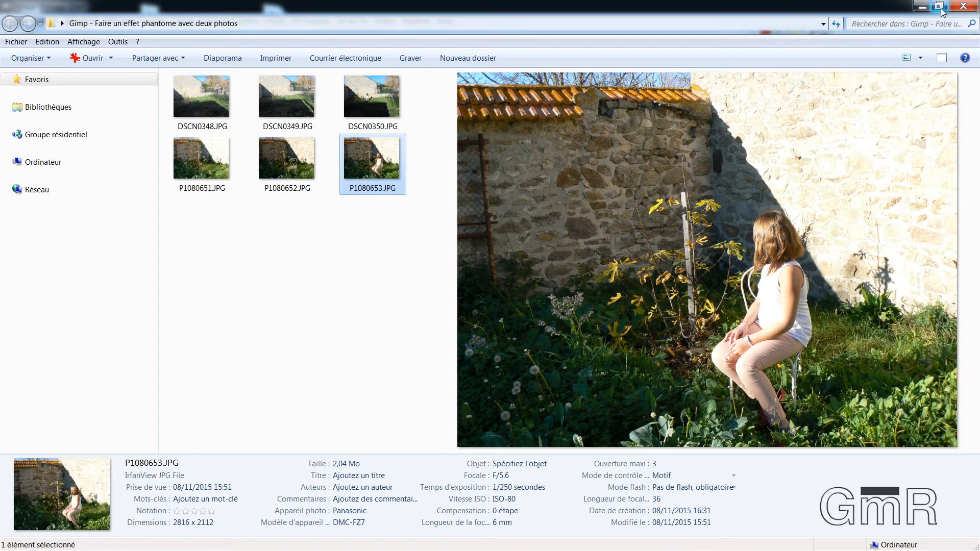
- Shrink the folder window to reveal GIMP behind it and open P1080652.JPG there as a new image
left_click(940, 6)
left_click_drag(430, 50, 700, 165)
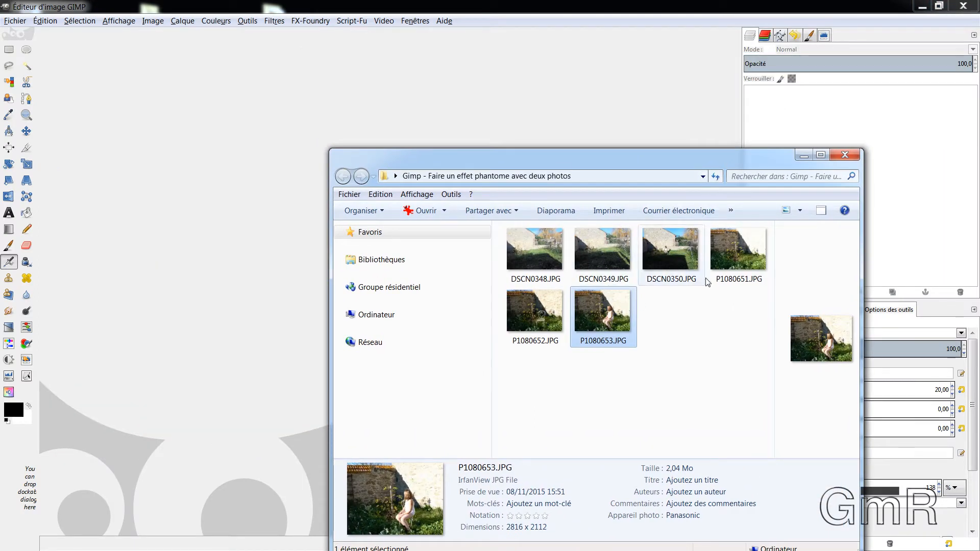
left_click_drag(775, 288, 658, 281)
left_click(610, 311)
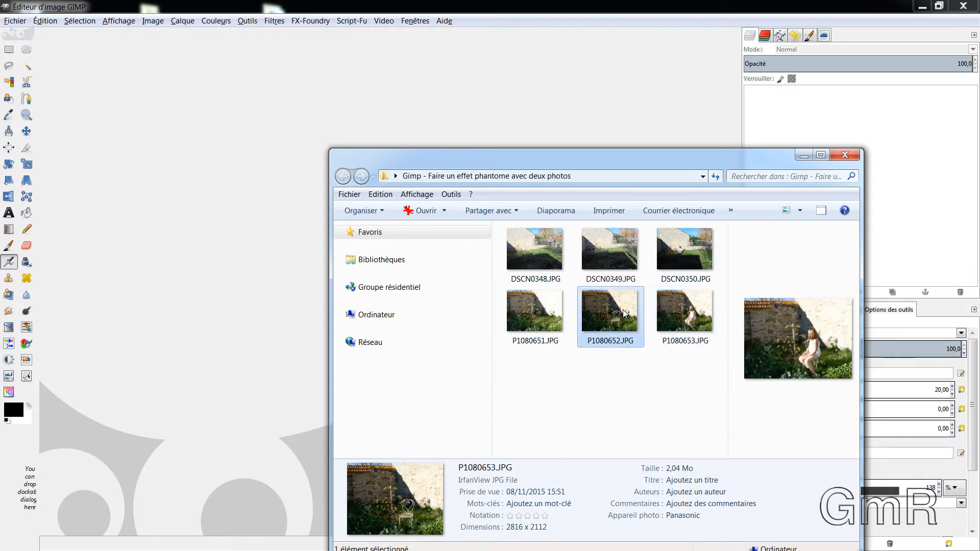
left_click_drag(610, 312, 245, 203)
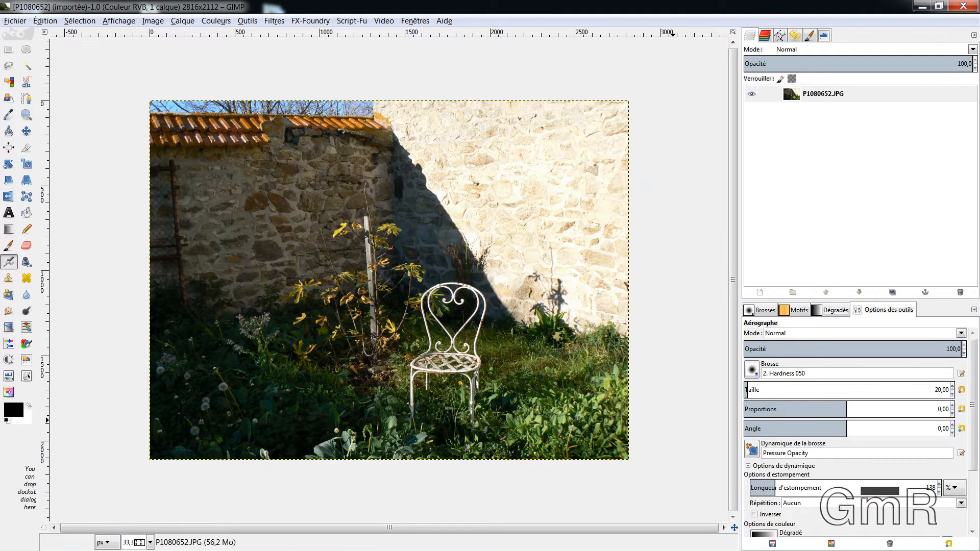
- Return to the photo folder, add P1080653.JPG as a second layer of the open image, and minimize the folder window
key("alt+Tab")
left_click(672, 314)
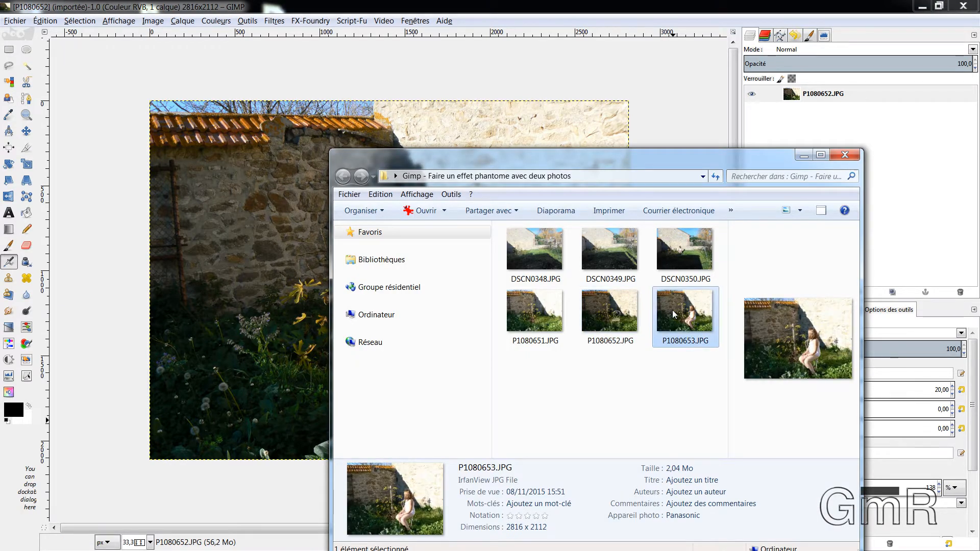
left_click_drag(673, 310, 897, 159)
left_click_drag(896, 160, 896, 160)
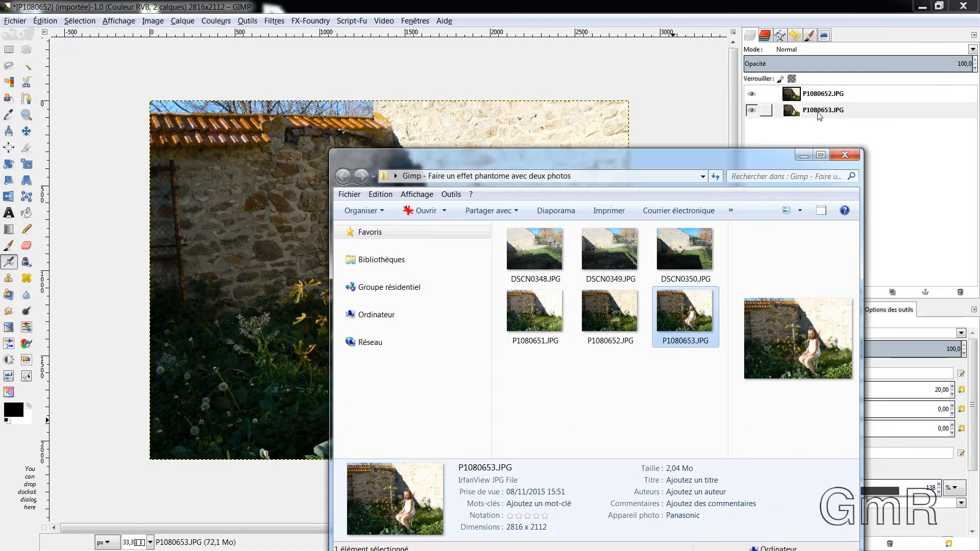
left_click(803, 155)
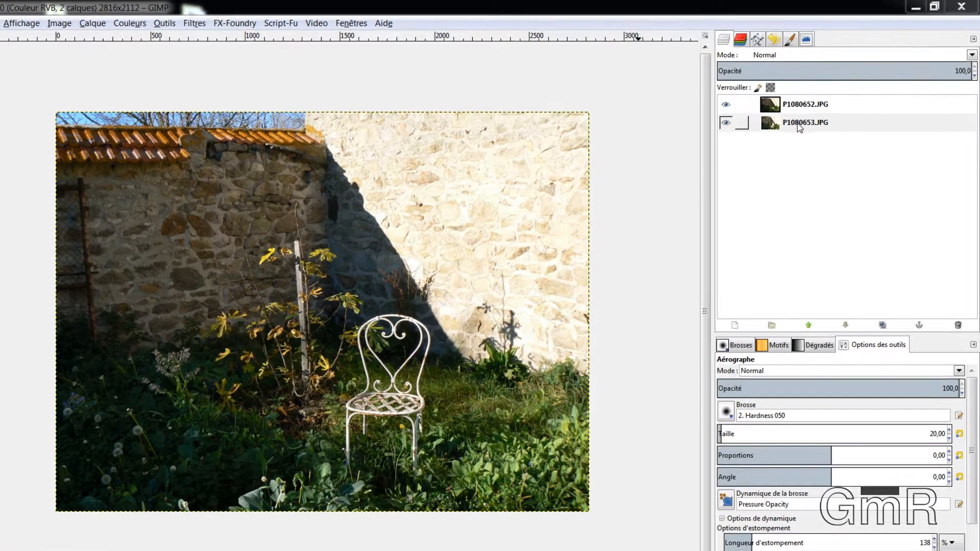
- Add an alpha channel to both photo layers and move the P1080652.JPG layer below P1080653.JPG
left_click(817, 113)
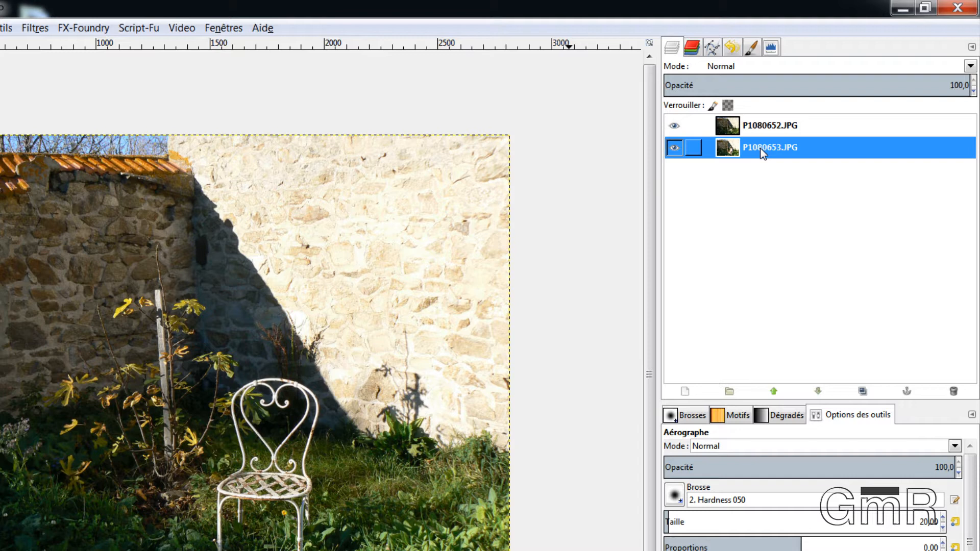
right_click(763, 153)
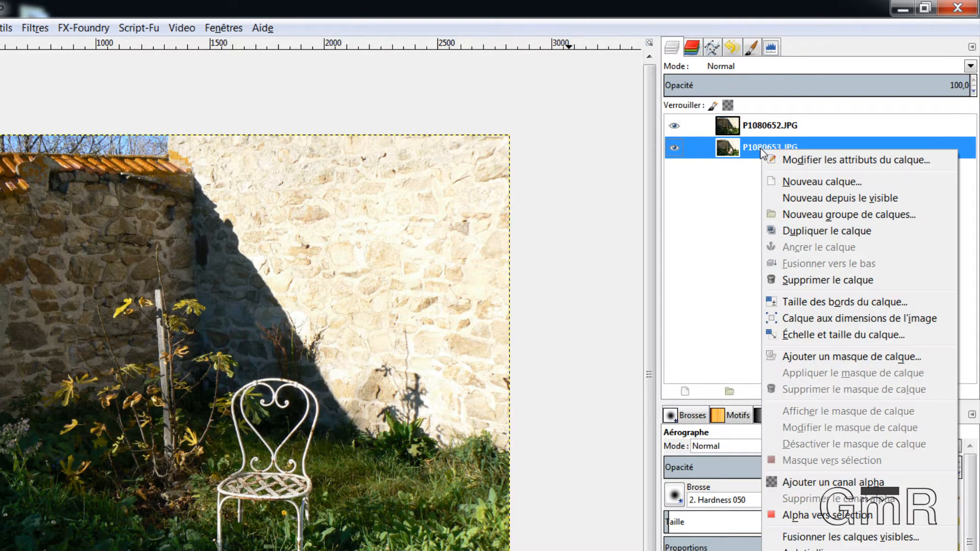
left_click(811, 484)
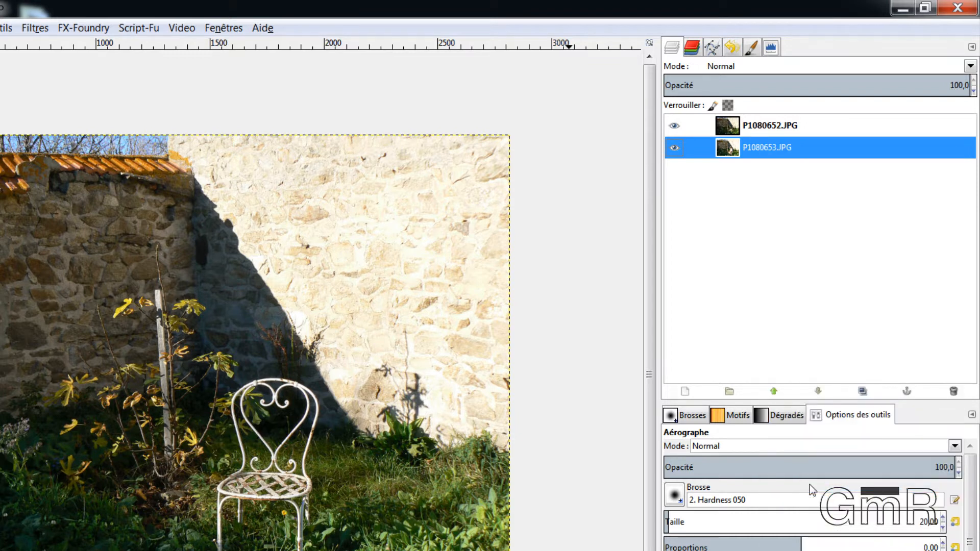
right_click(754, 129)
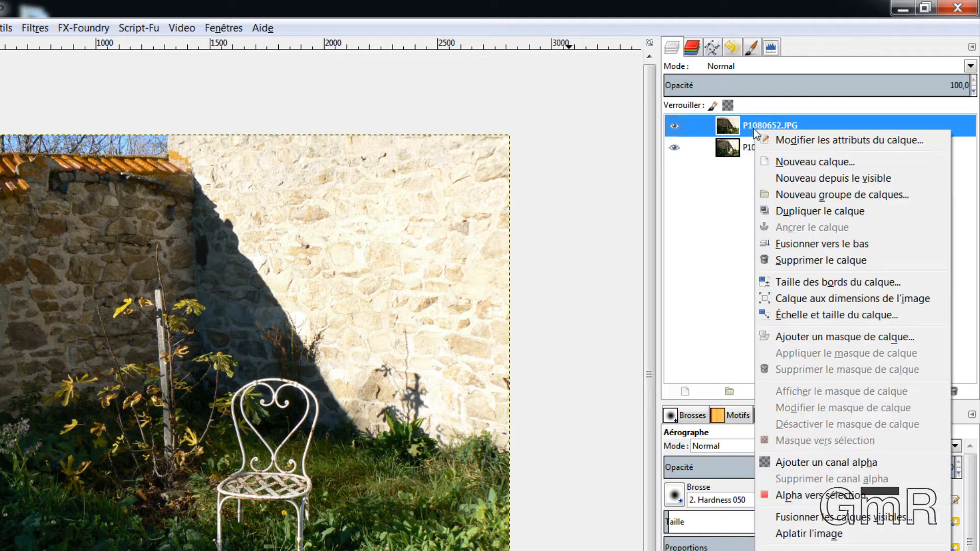
left_click(800, 468)
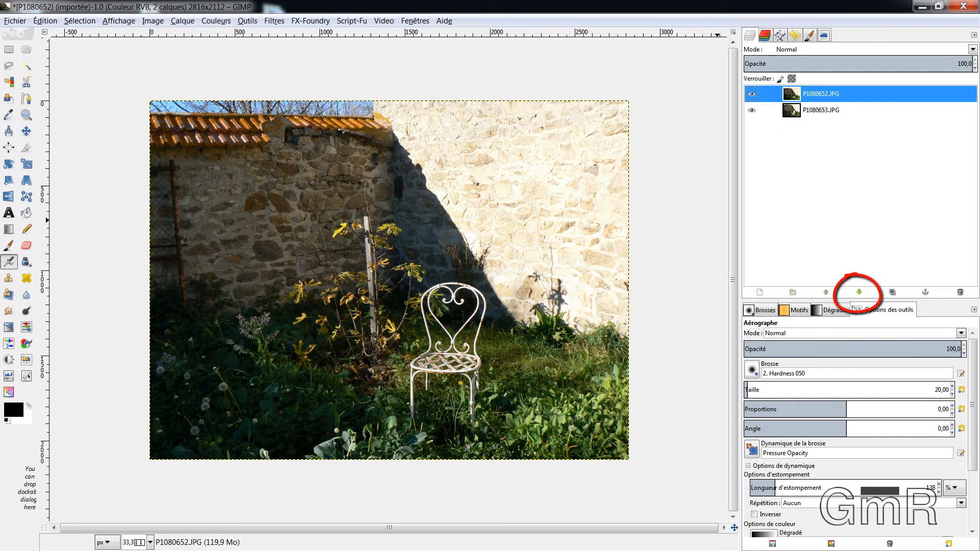
left_click(859, 292)
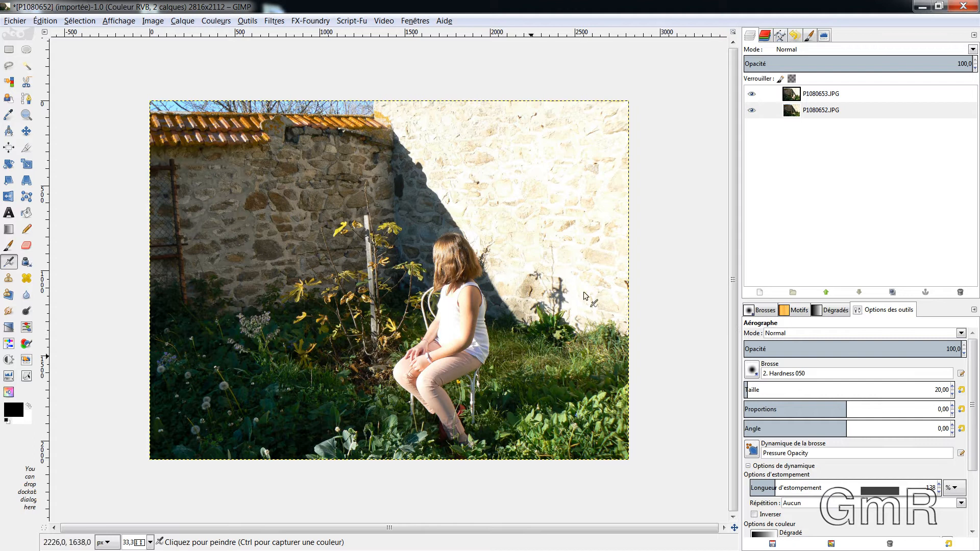
- Add a layer mask to the P1080653.JPG layer, initialized to Noir (transparence totale)
left_click(795, 98)
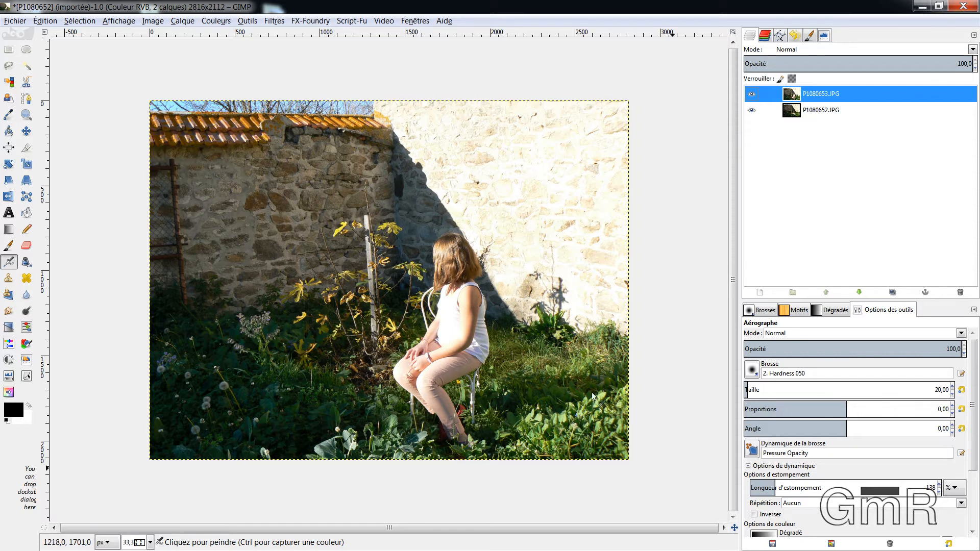
right_click(793, 98)
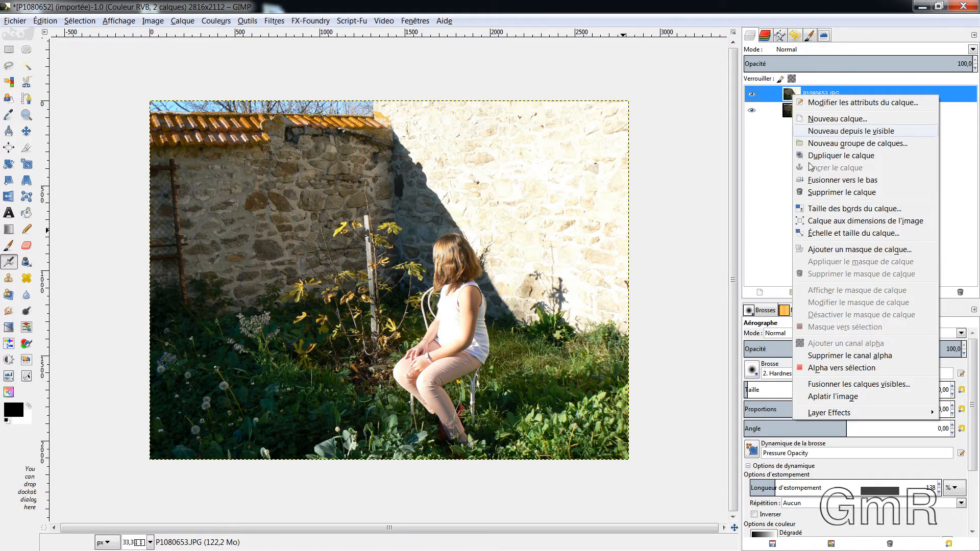
left_click(827, 250)
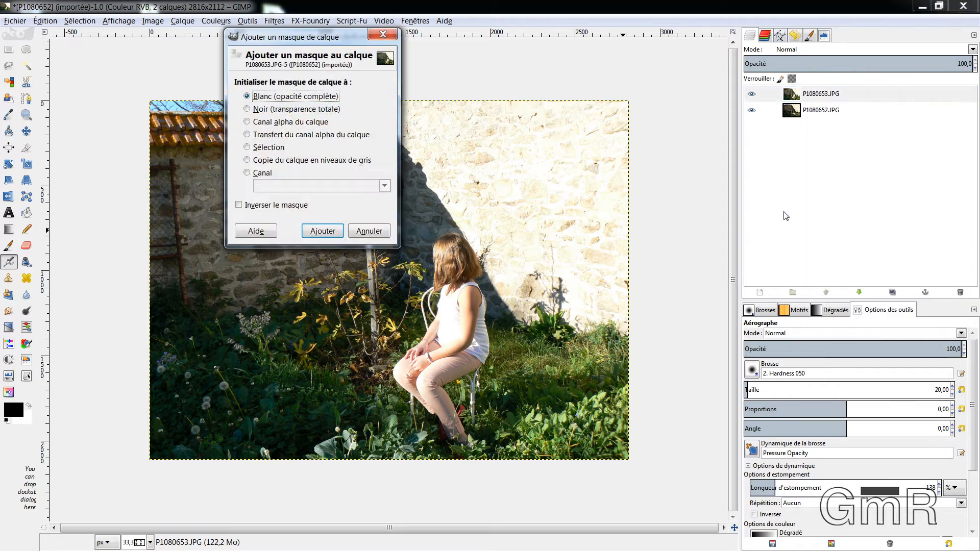
left_click(250, 110)
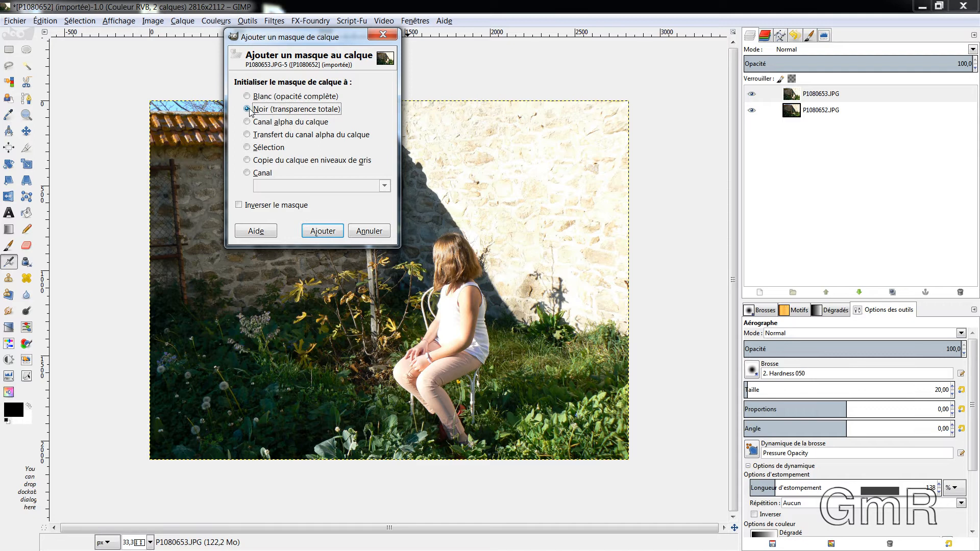
left_click(323, 231)
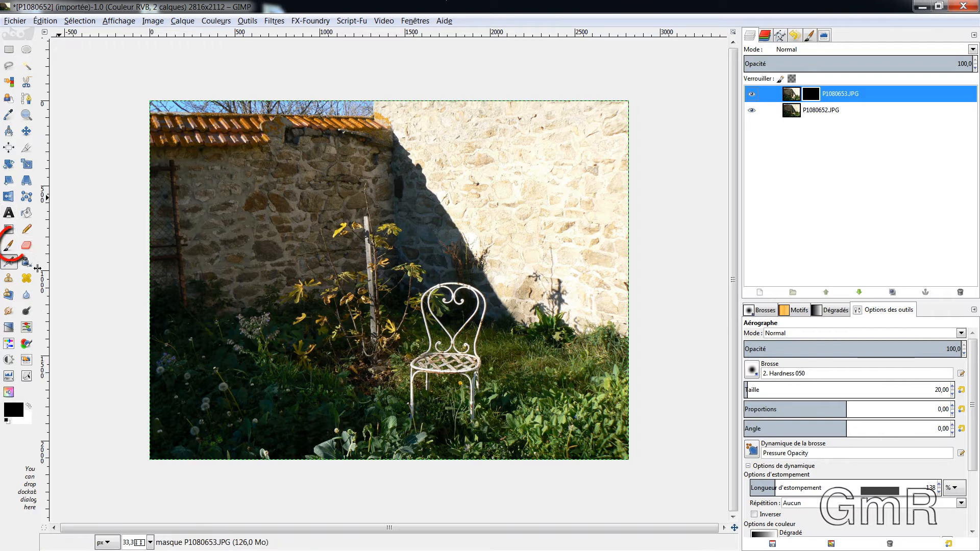
- Set up the Paintbrush with white as the foreground colour, size 386,75 and opacity 40,3
left_click(9, 245)
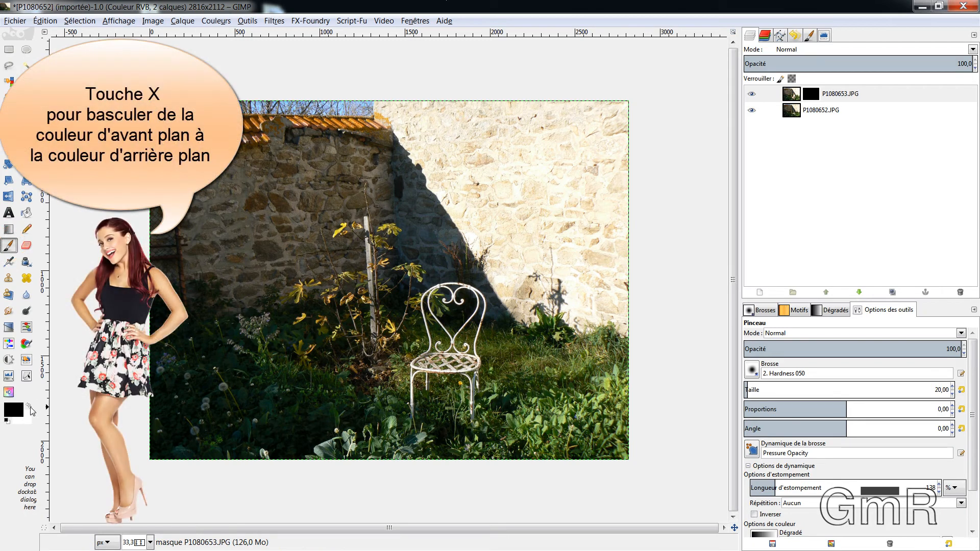
key("x")
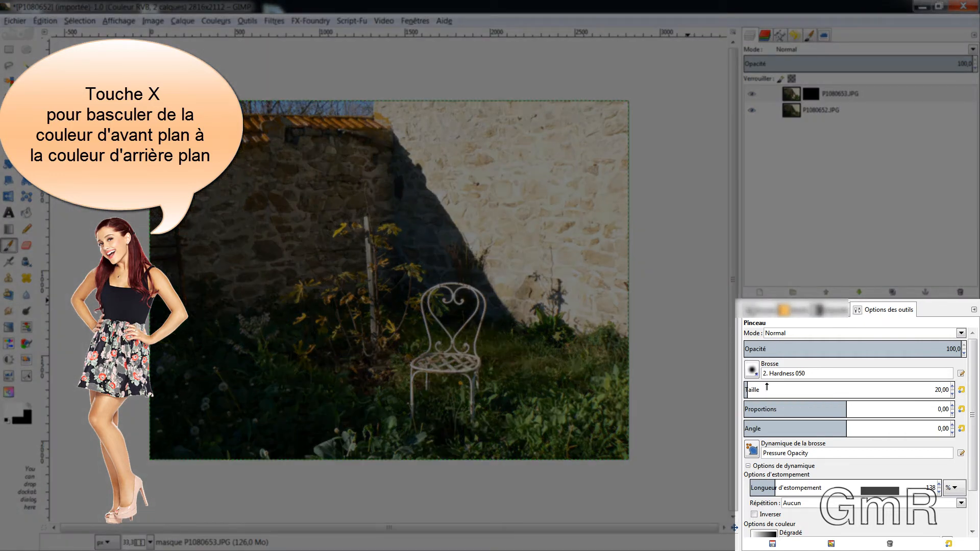
left_click_drag(763, 391, 784, 391)
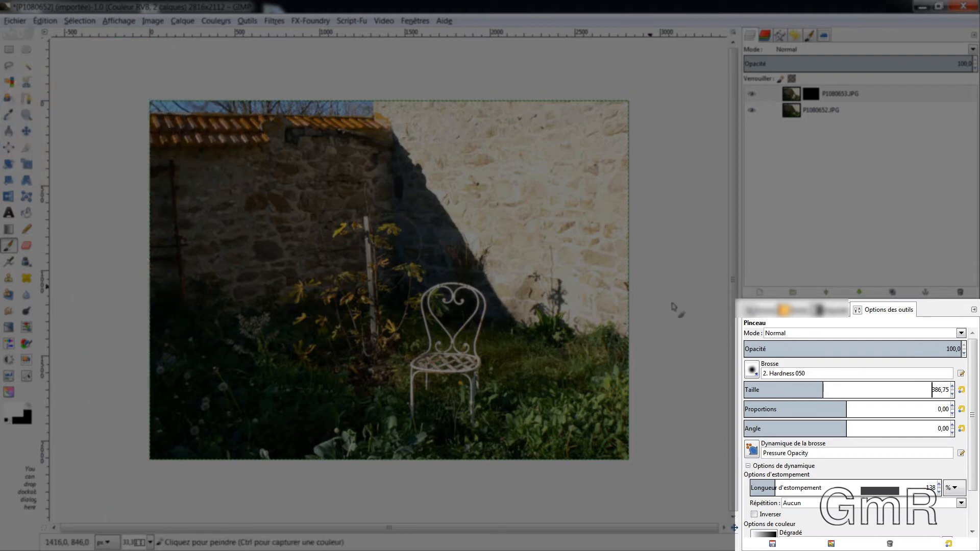
left_click(827, 348)
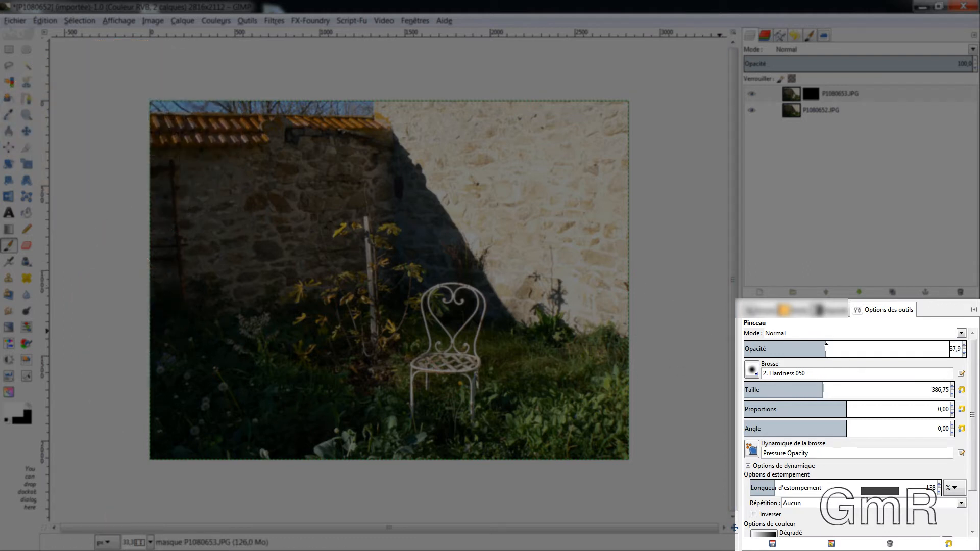
left_click_drag(826, 348, 832, 347)
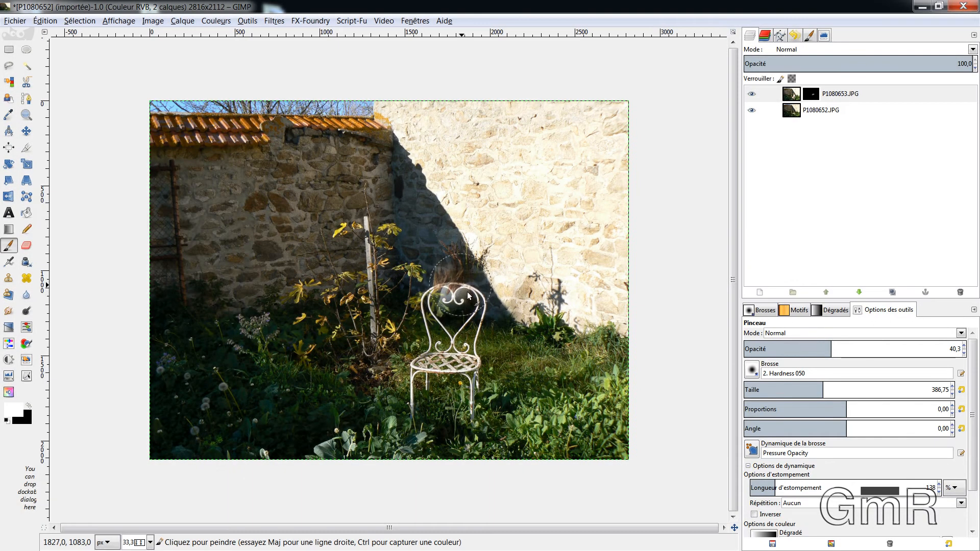
- Paint white on the P1080653.JPG layer mask over the seated girl from head to legs to reveal her semi-transparently
left_click(465, 293)
left_click(468, 294)
left_click(467, 294)
left_click(455, 260)
left_click(454, 260)
mouse_move(469, 288)
left_mouse_down()
mouse_move(464, 385)
mouse_move(456, 403)
mouse_move(437, 398)
mouse_move(438, 354)
mouse_move(425, 361)
mouse_move(435, 362)
mouse_move(410, 417)
mouse_move(379, 384)
mouse_move(438, 372)
mouse_move(481, 328)
mouse_move(480, 350)
mouse_move(447, 262)
mouse_move(412, 210)
mouse_move(404, 219)
mouse_move(470, 250)
mouse_move(413, 279)
mouse_move(442, 324)
left_mouse_up()
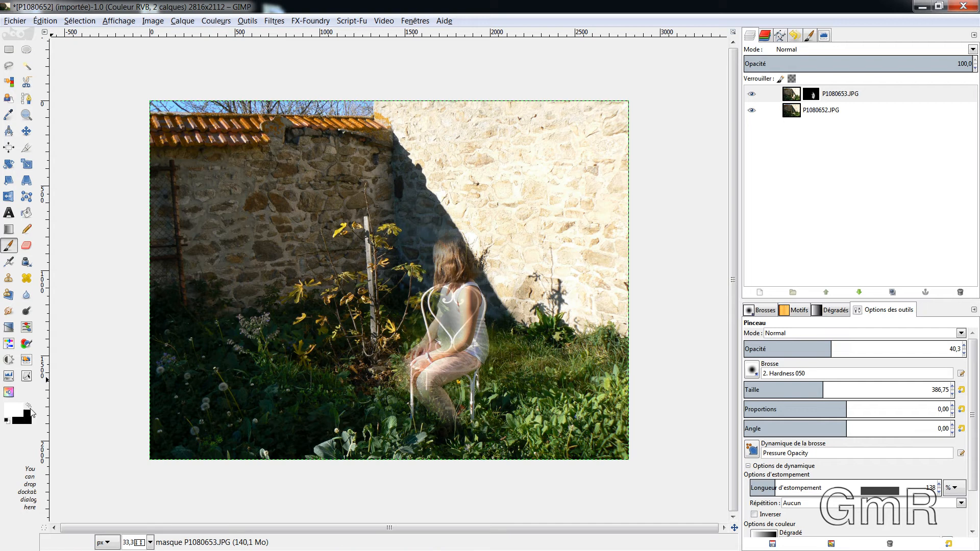
- Retouch the mask over the girl's torso and legs, alternating black to fade her and white to bring her back
key("x")
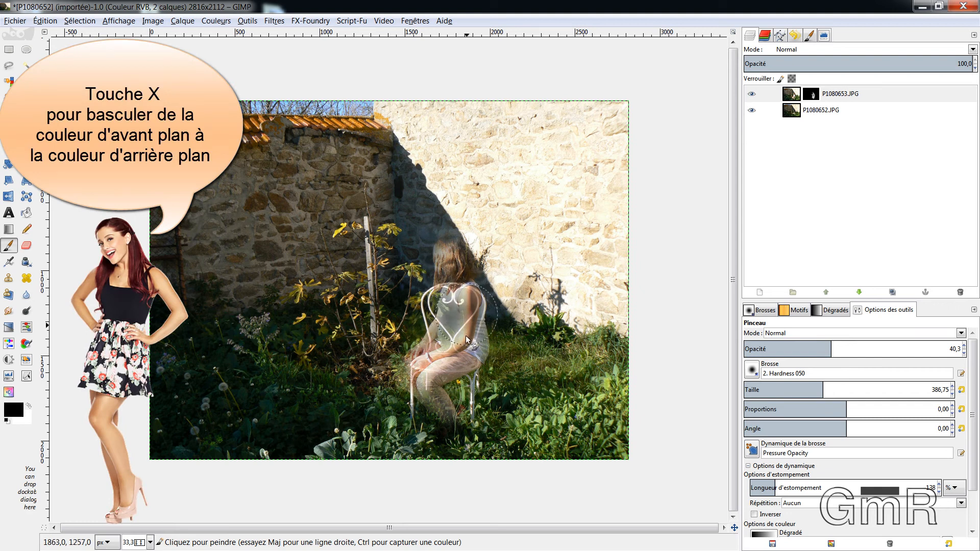
key("x")
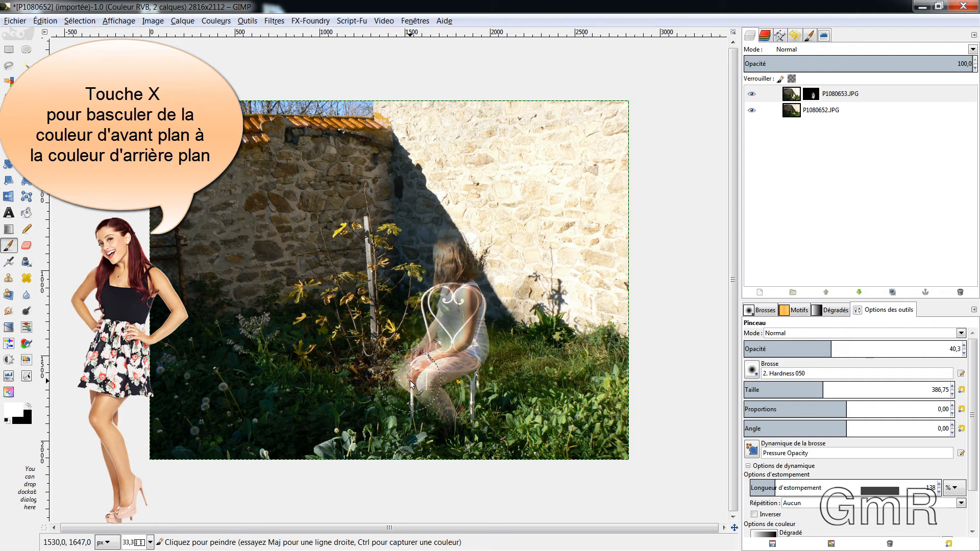
key("x")
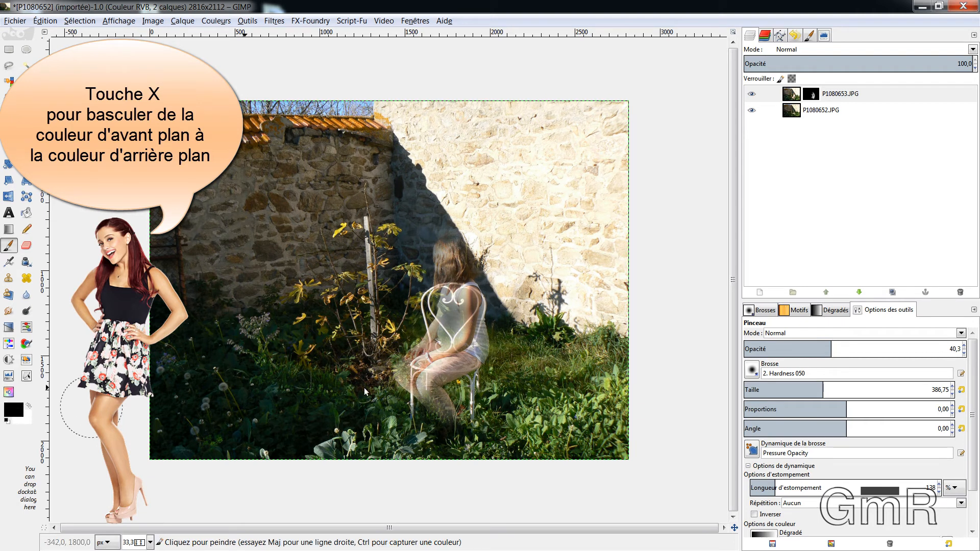
key("x")
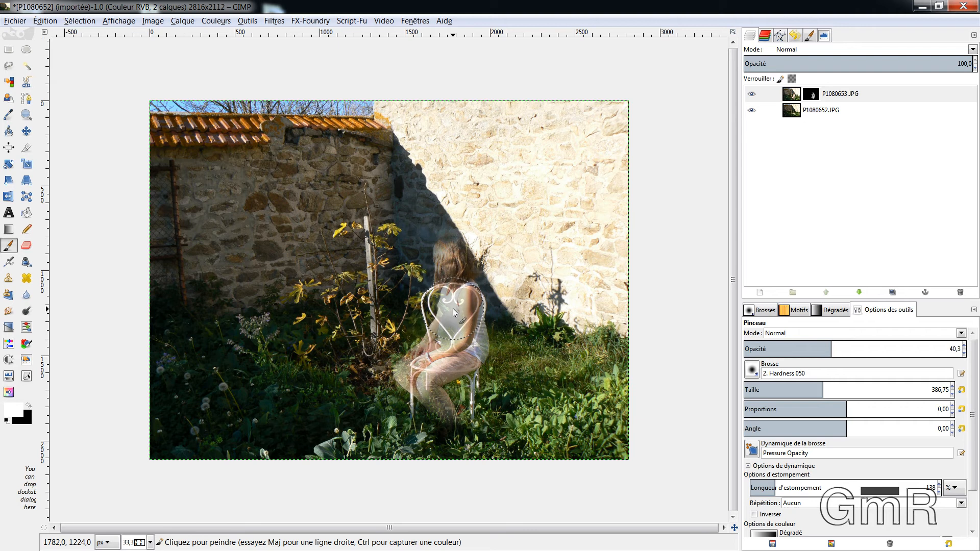
left_click(454, 299)
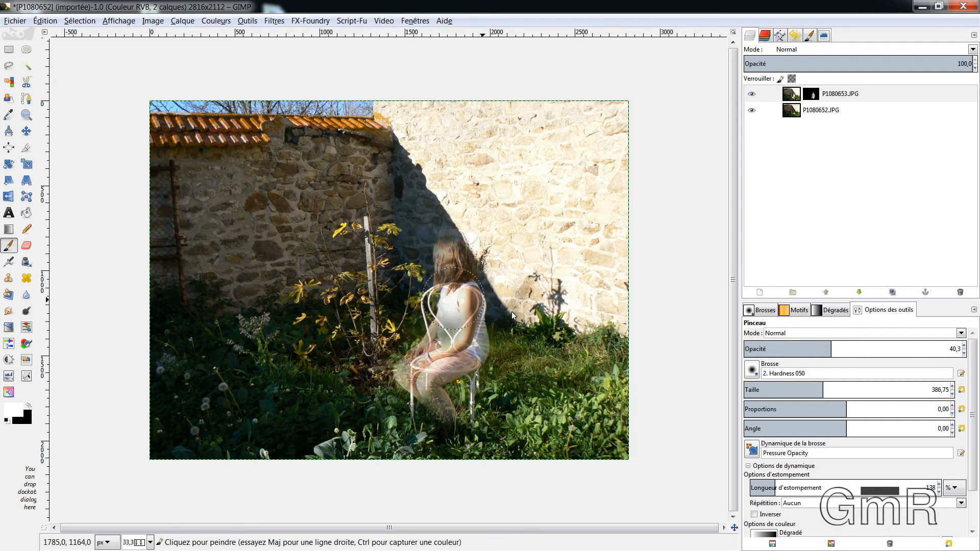